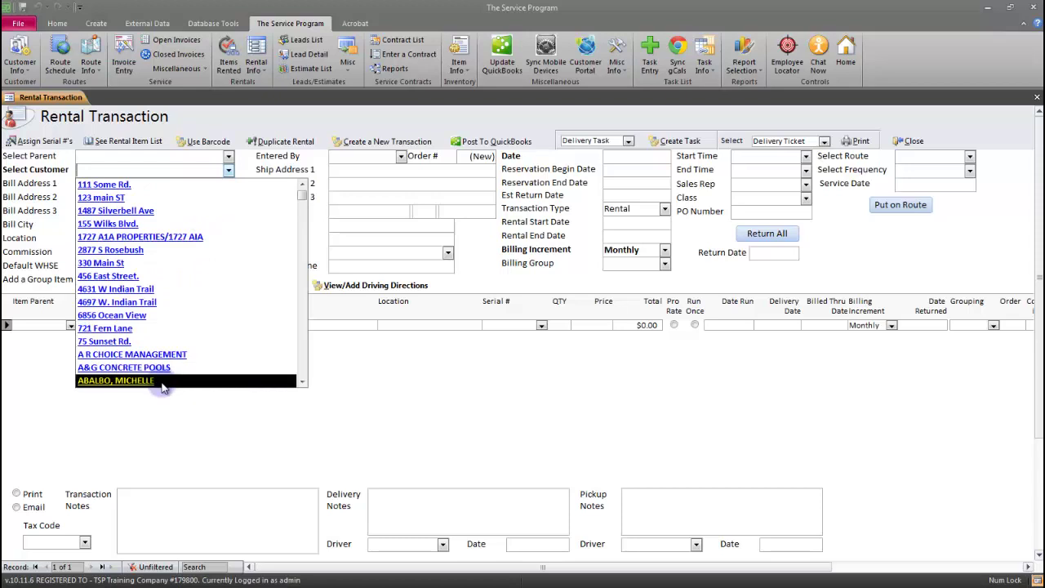
# - Select the customer for the rental transaction and add the PT (Portable Toilet Rental) item as its first line
pyautogui.click(155, 381)
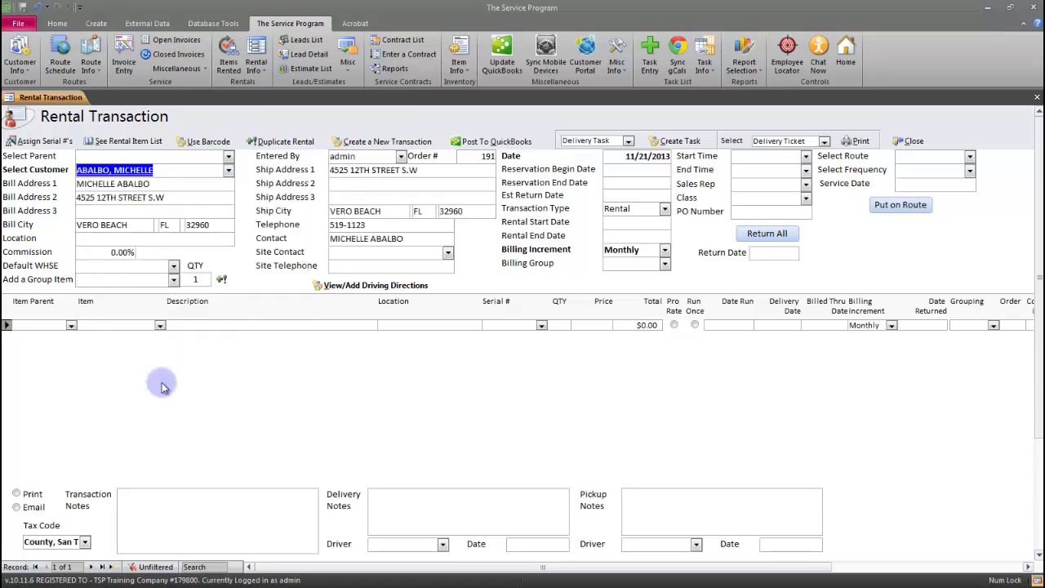
pyautogui.click(132, 326)
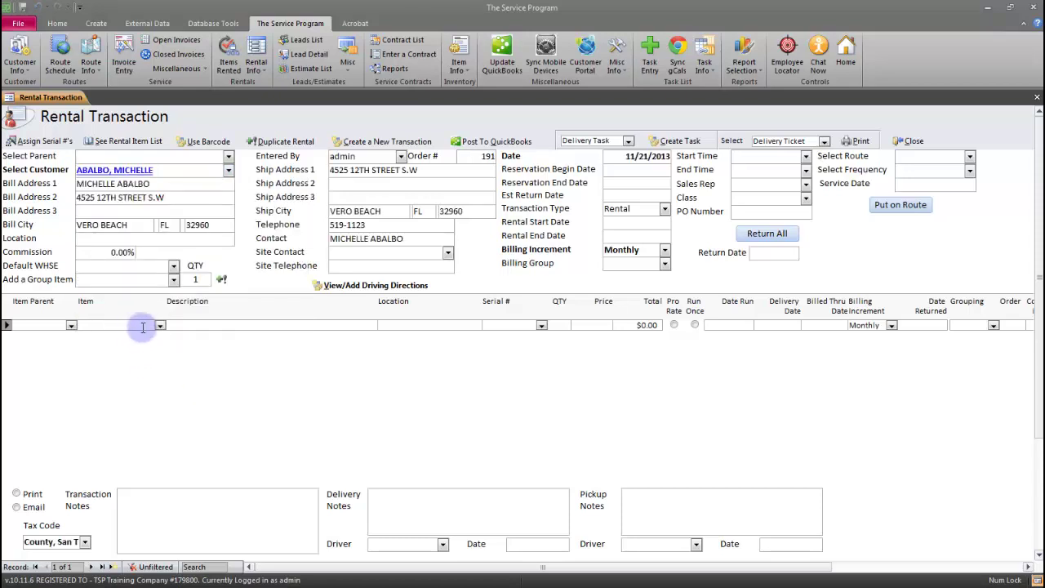
pyautogui.click(161, 326)
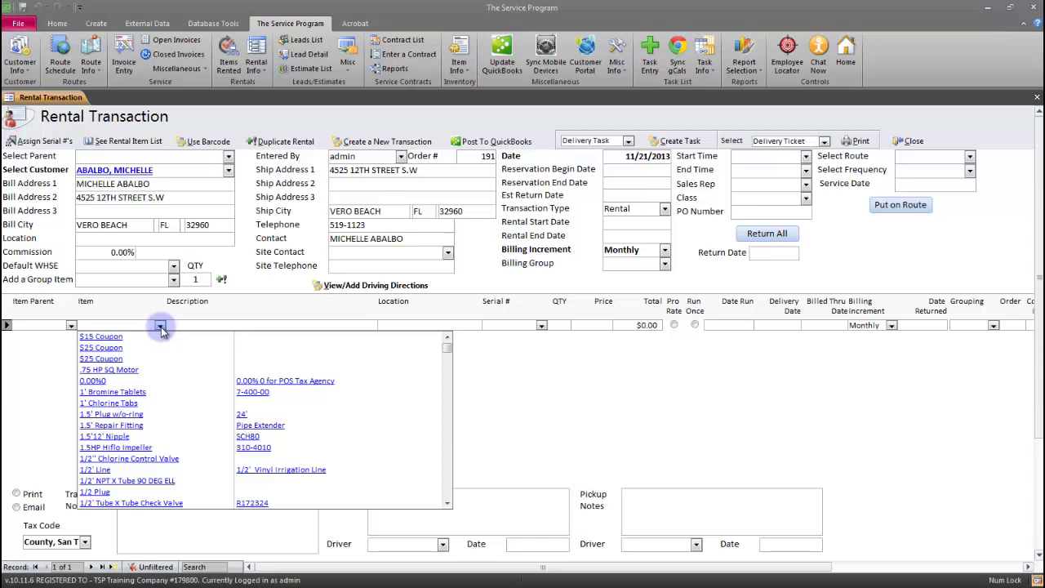
pyautogui.write('PT')
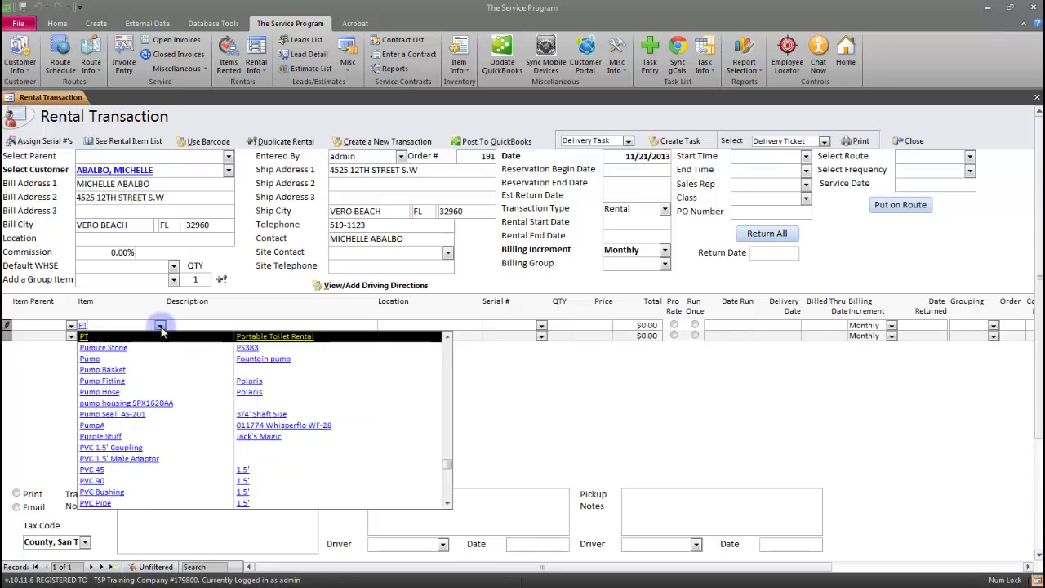
pyautogui.press('Return')
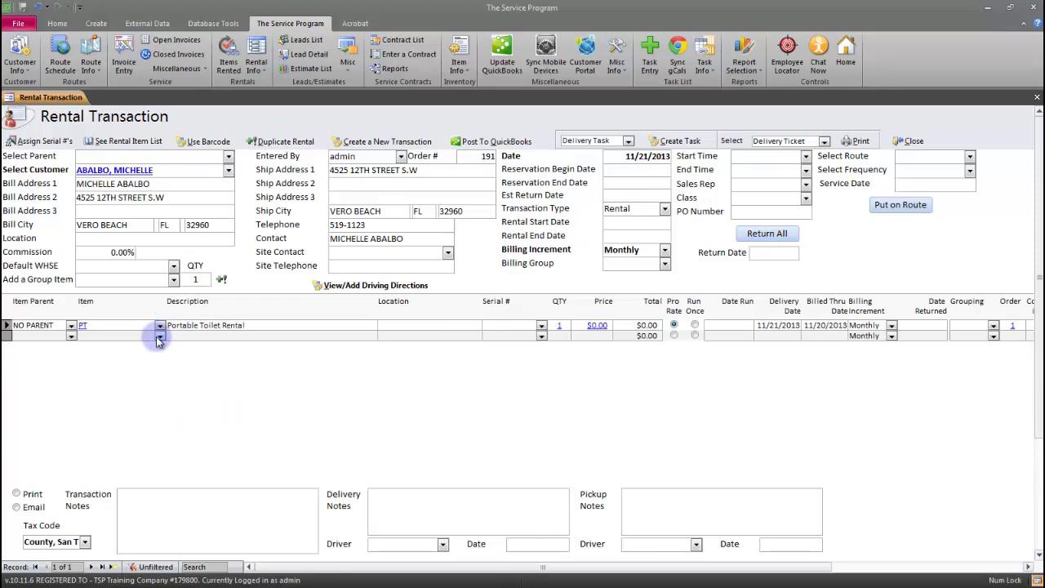
# - Assign serial number 100 to the portable toilet line and review the item's daily, weekly and monthly charges
pyautogui.click(541, 325)
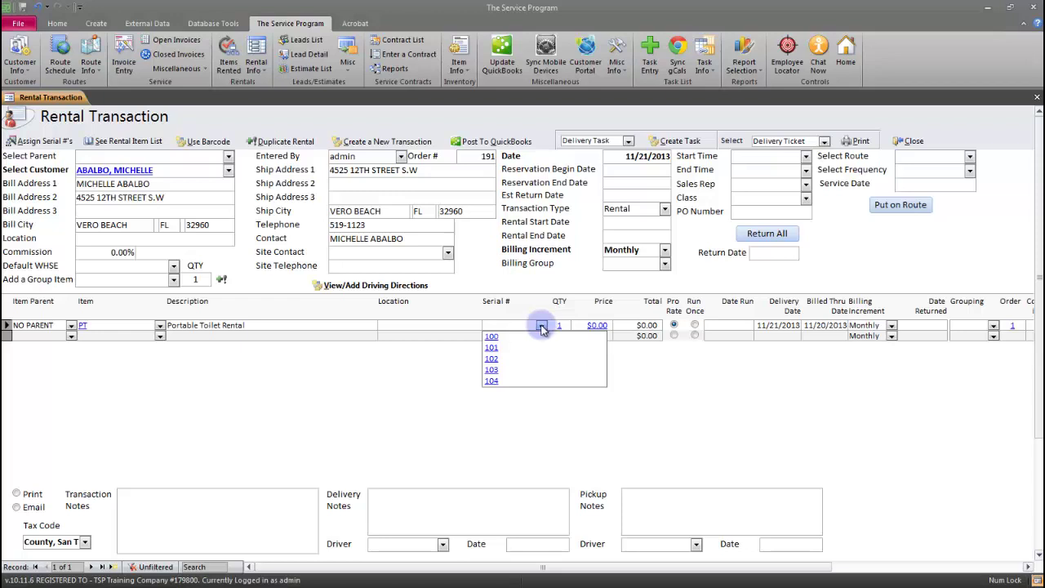
pyautogui.click(542, 335)
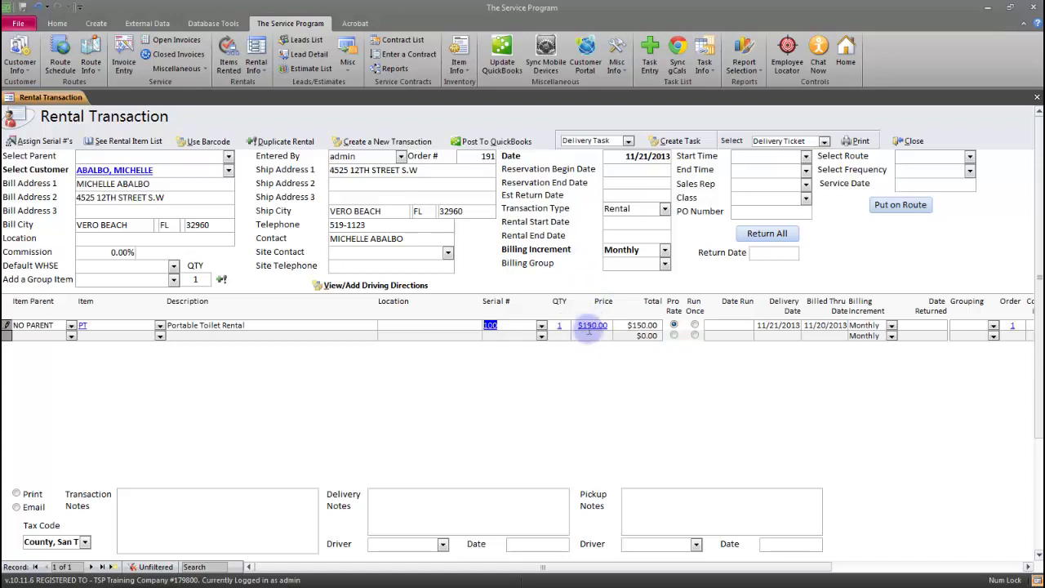
pyautogui.click(674, 325)
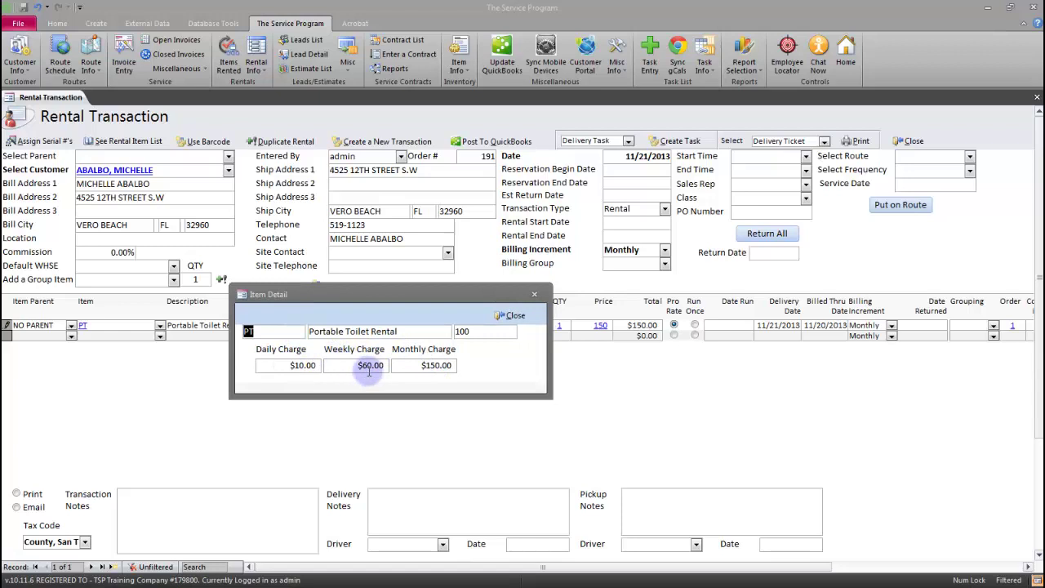
pyautogui.click(507, 316)
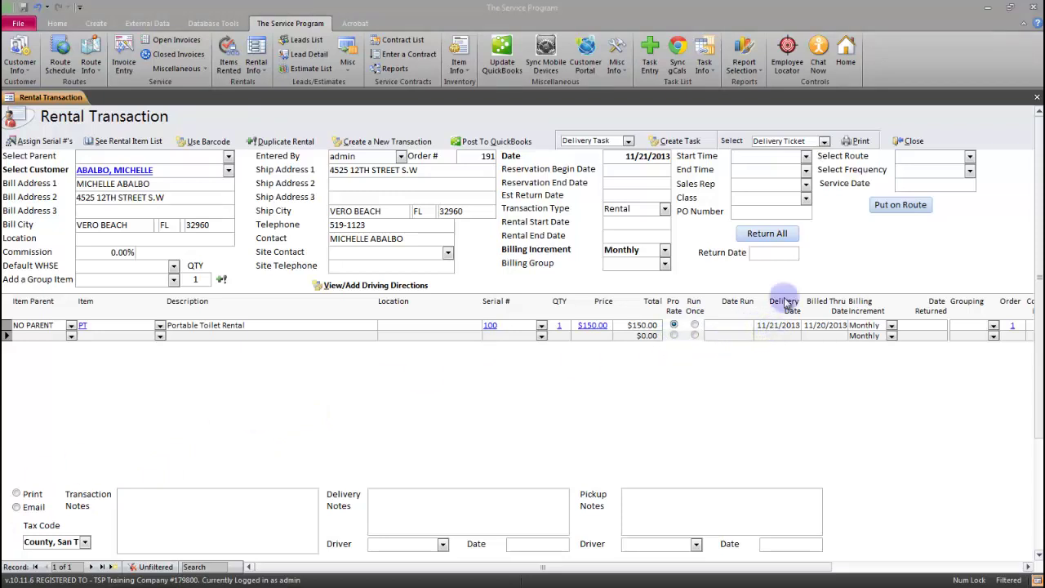
# - Review the portable toilet line's delivery date, billed-through date and available billing increments
pyautogui.click(779, 326)
pyautogui.click(820, 325)
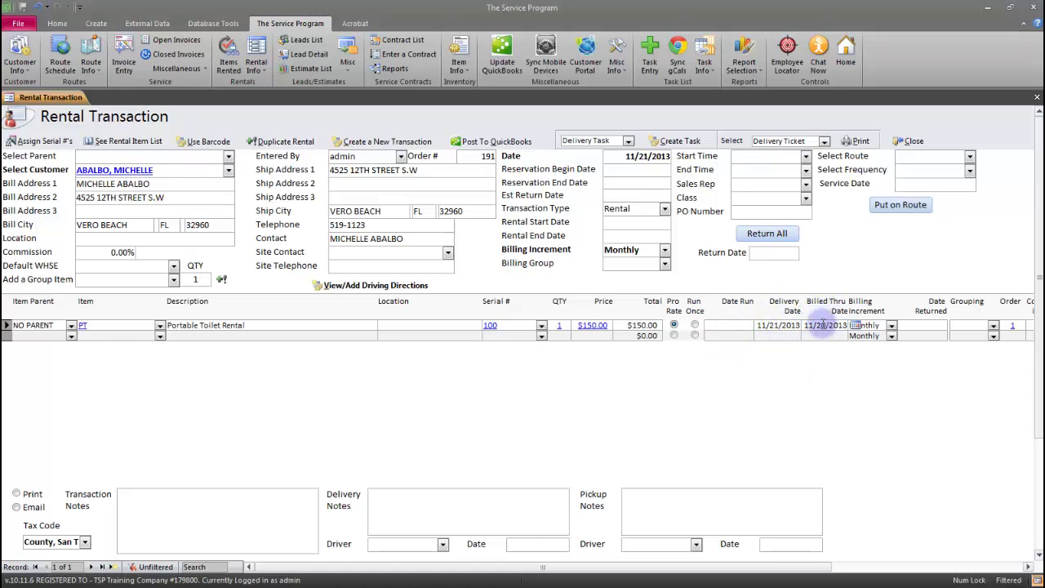
pyautogui.click(855, 325)
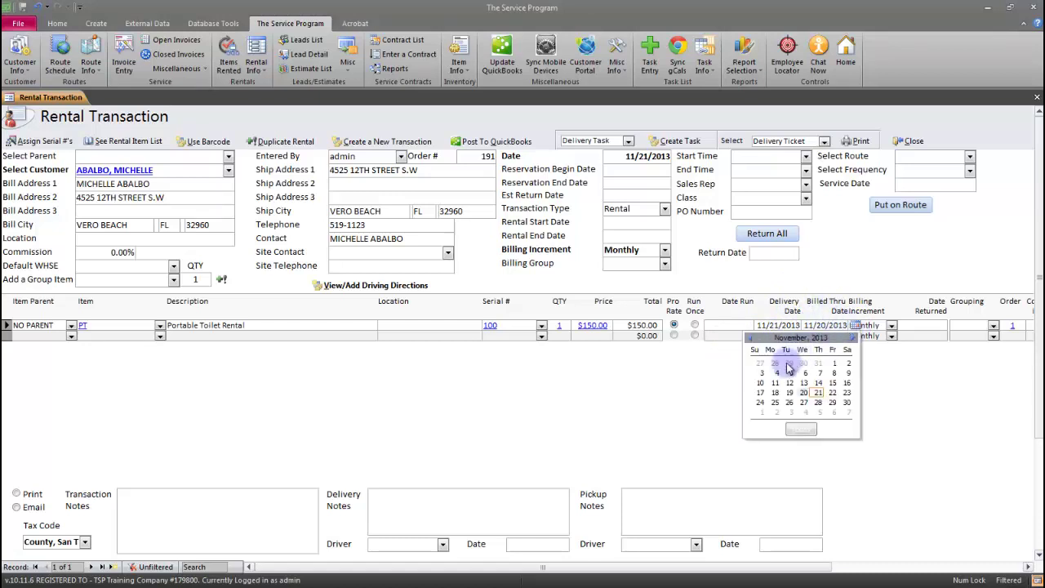
pyautogui.click(820, 330)
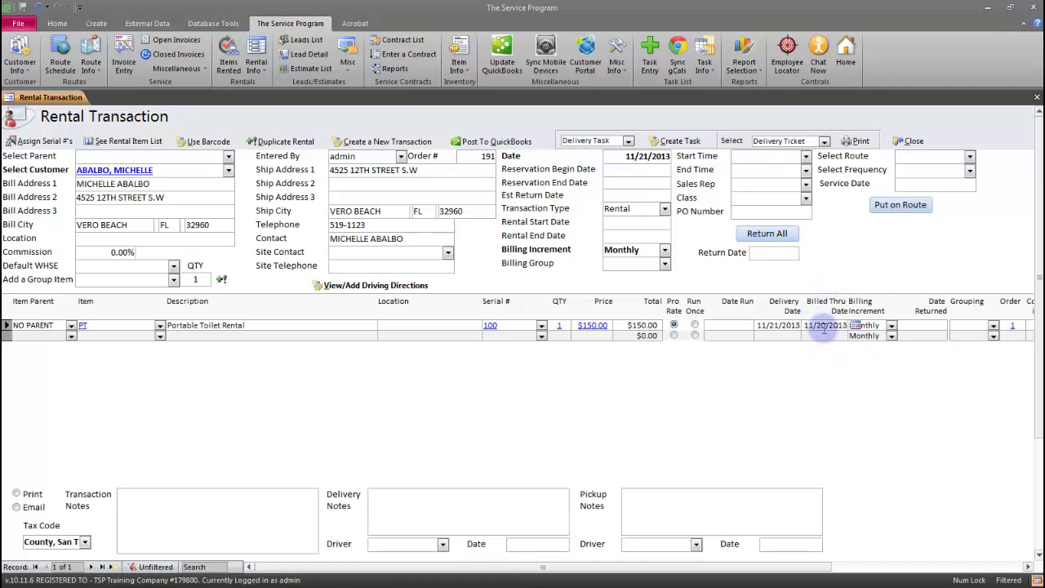
pyautogui.click(891, 327)
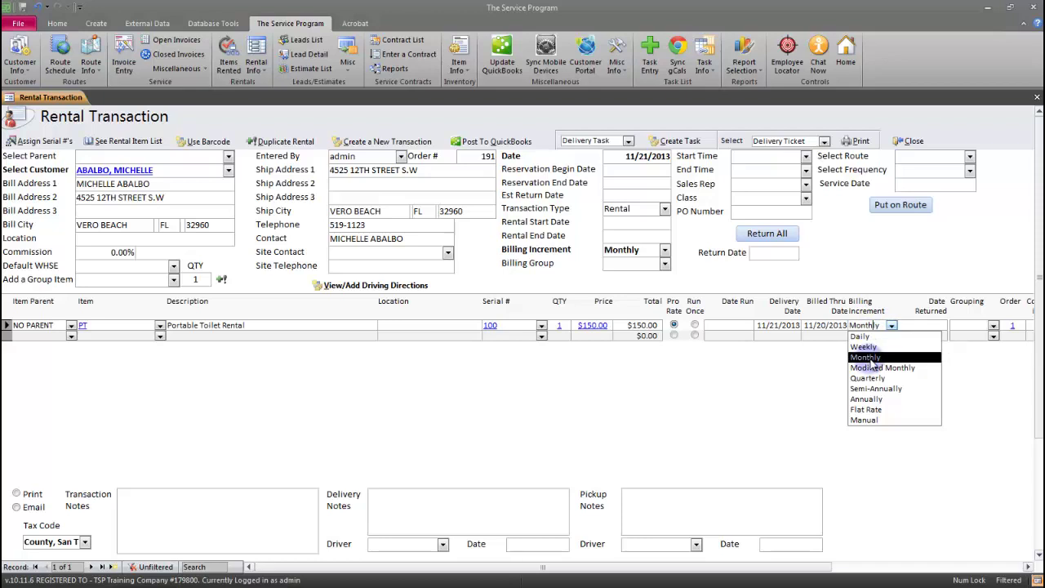
pyautogui.click(892, 327)
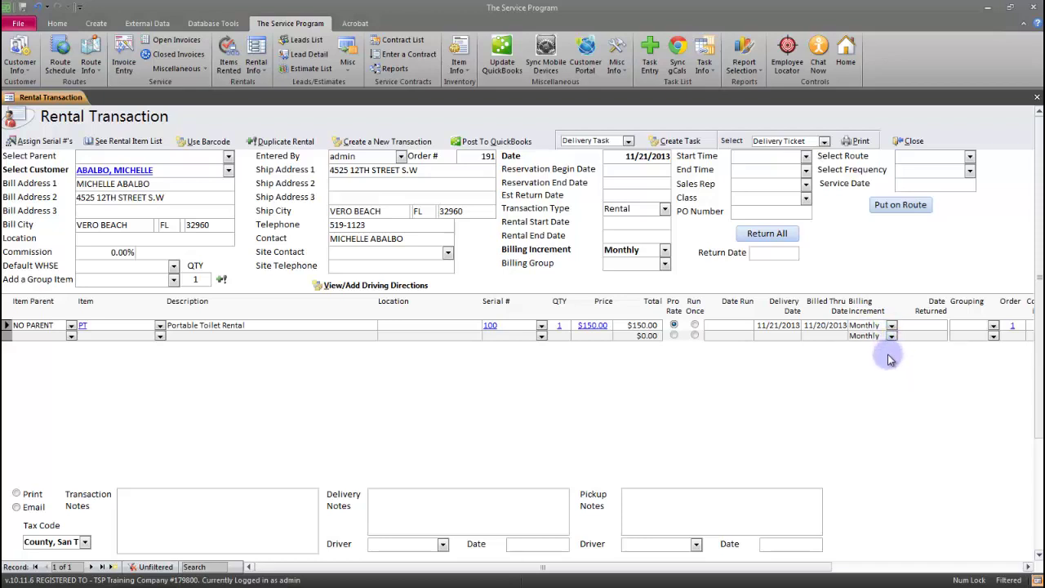
# - Add the Delivery service fee item as the second line of the rental transaction
pyautogui.click(102, 336)
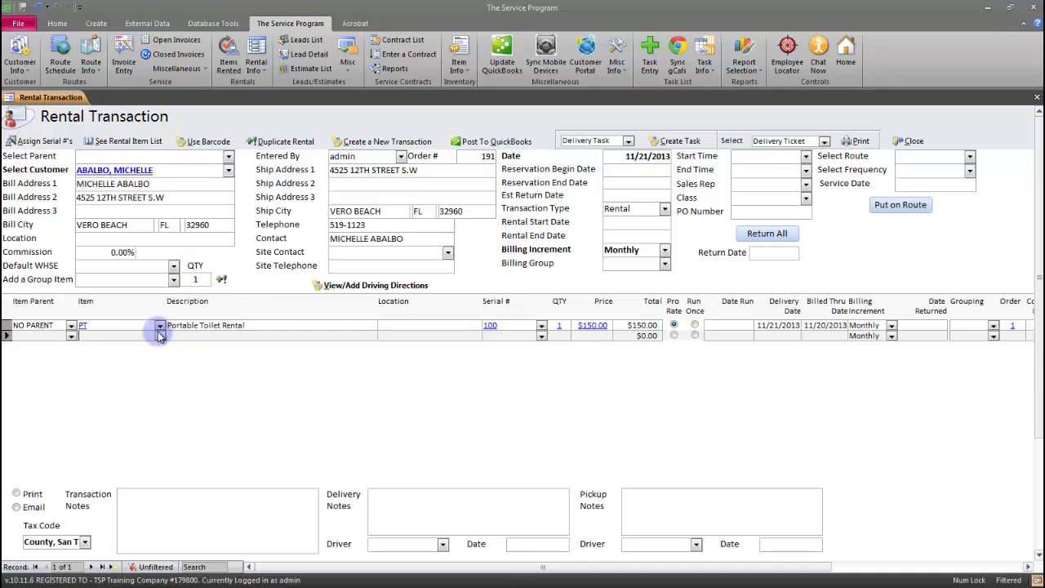
pyautogui.write('Delivery')
pyautogui.press('Tab')
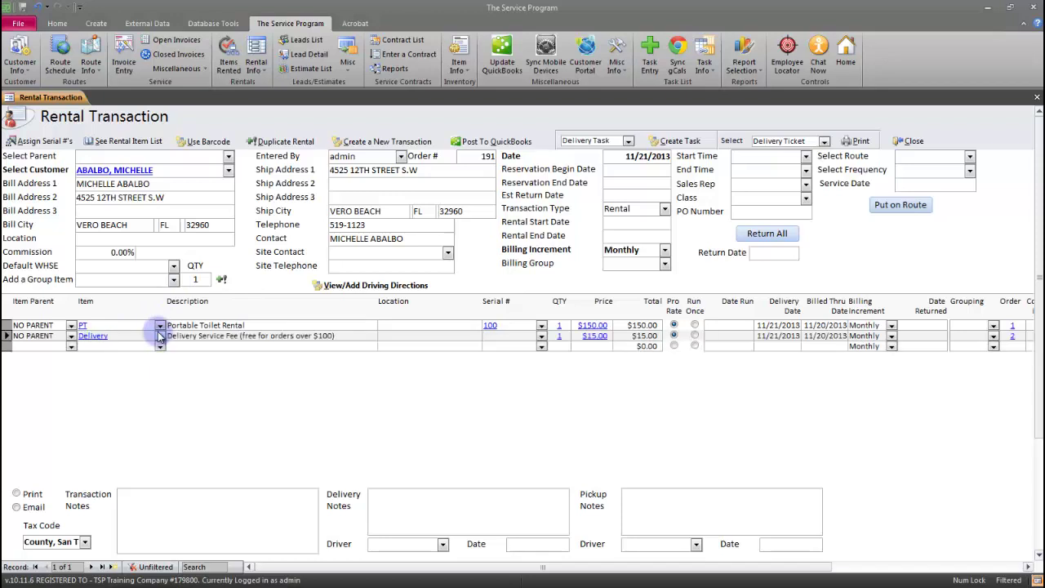
pyautogui.click(587, 345)
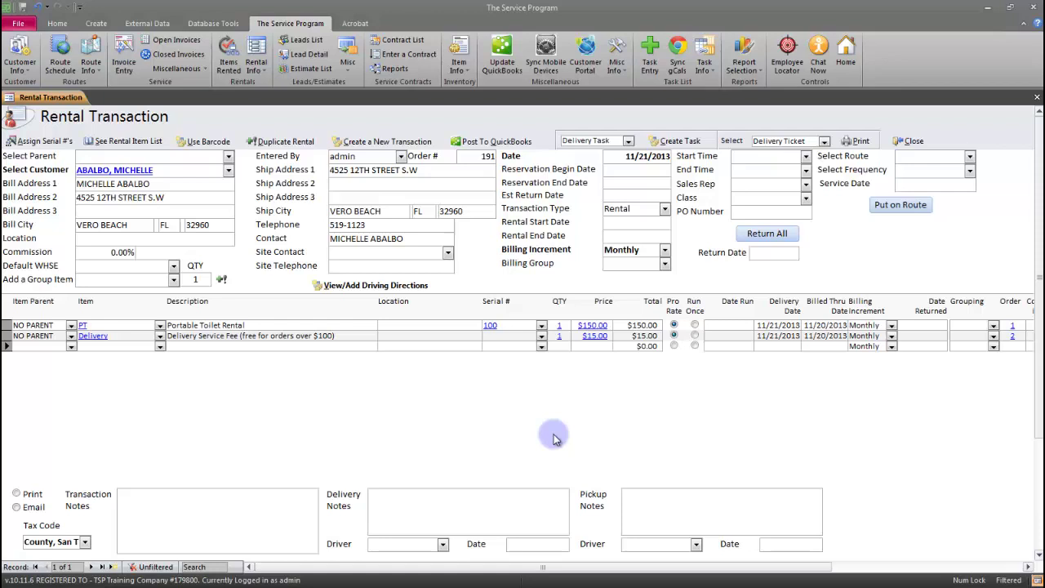
# - Set the Delivery line to Run Once with a Flat Rate billing increment
pyautogui.click(695, 336)
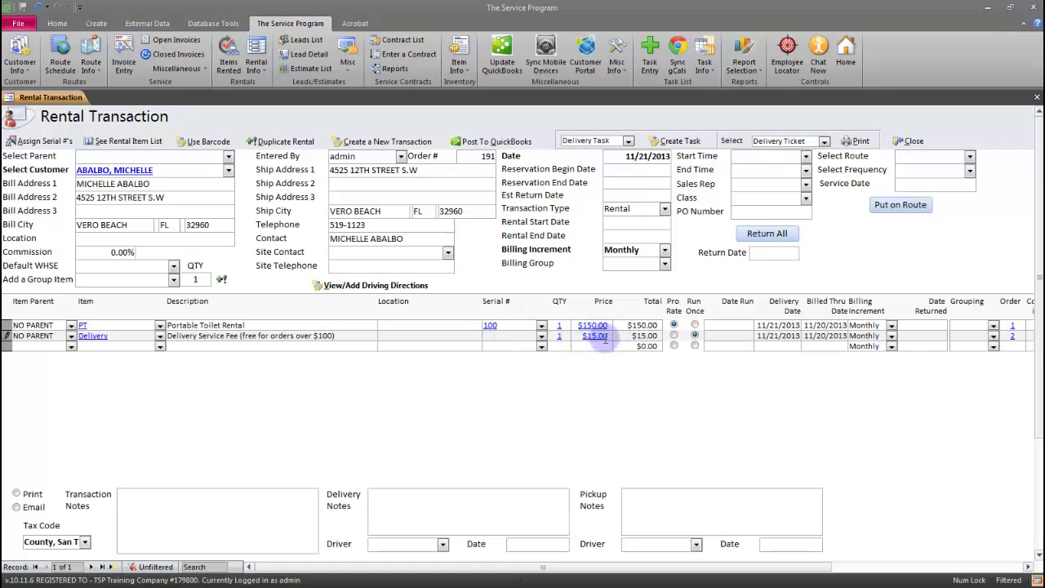
pyautogui.click(892, 335)
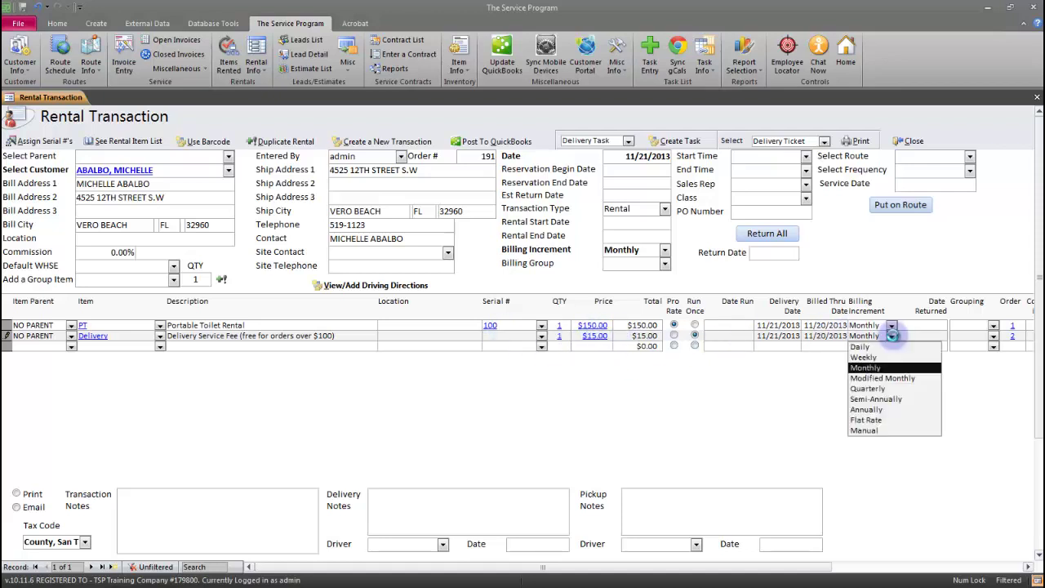
pyautogui.click(867, 419)
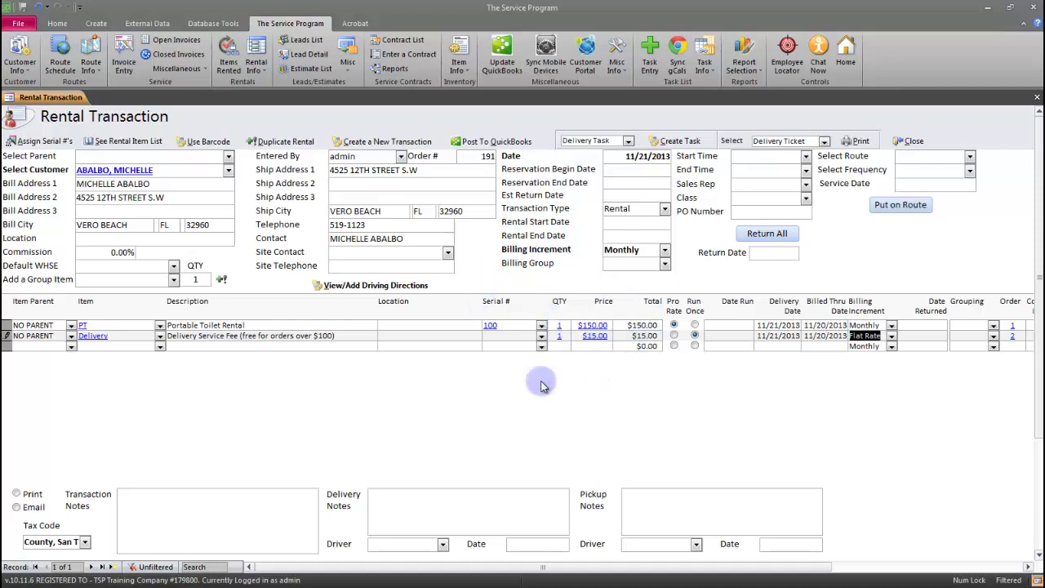
pyautogui.click(718, 335)
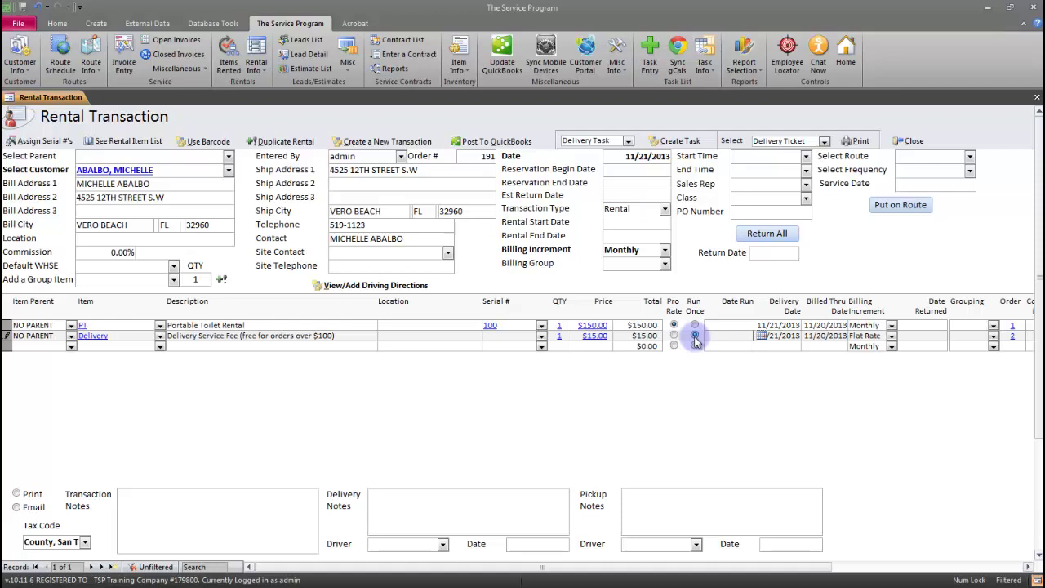
# - Enter "Place next to house." as the delivery notes
pyautogui.click(245, 523)
pyautogui.click(416, 520)
pyautogui.click(647, 513)
pyautogui.click(242, 519)
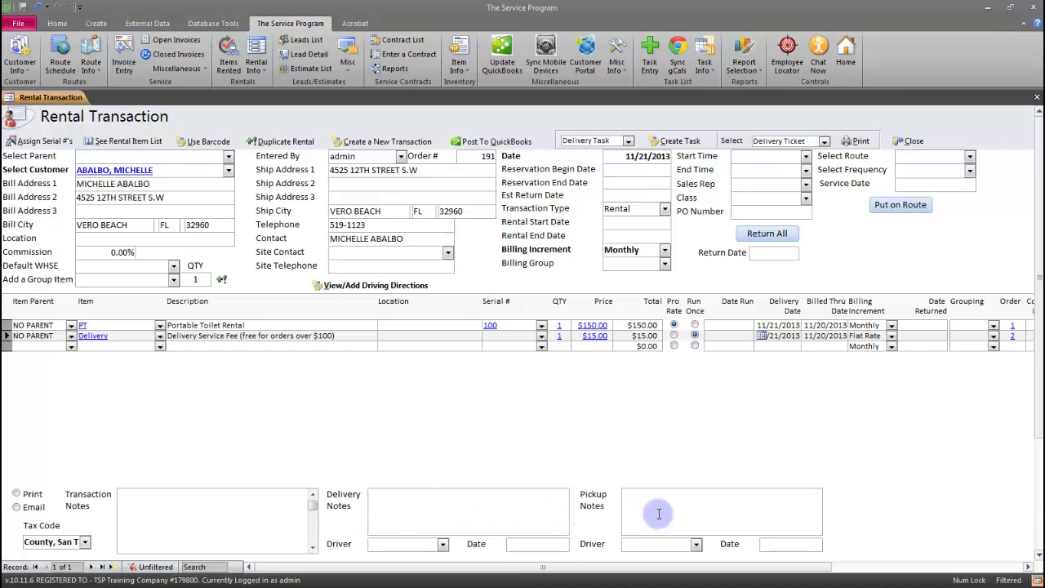
pyautogui.click(539, 500)
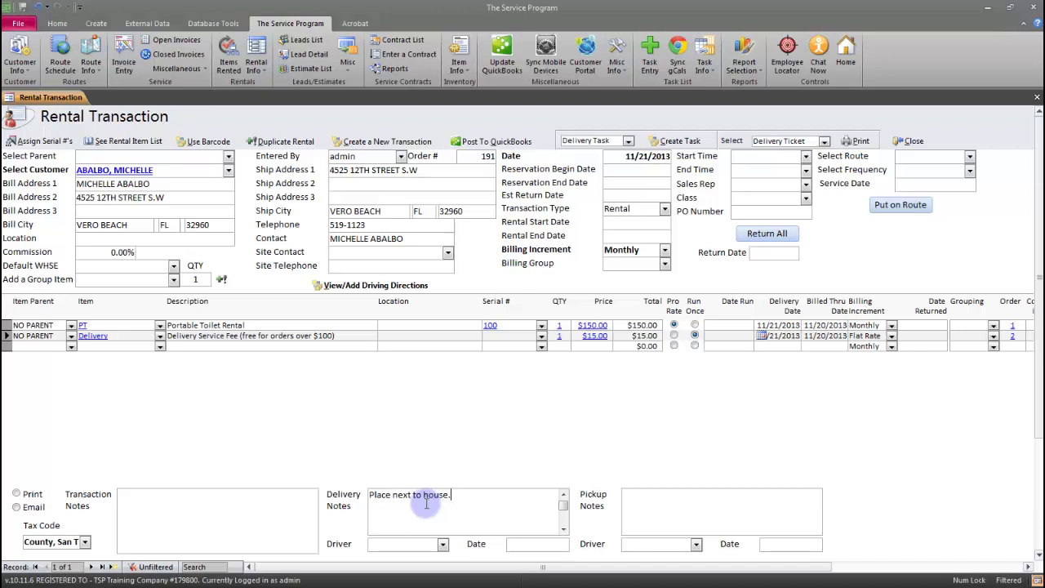
# - Assign R1 as the delivery driver and set the delivery date to 11/21/2013
pyautogui.click(442, 544)
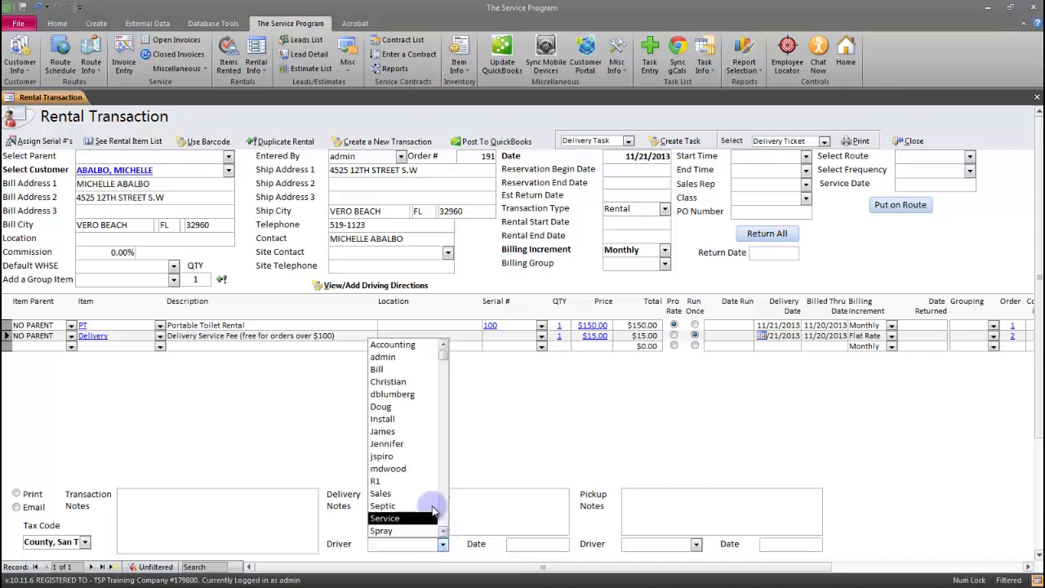
pyautogui.click(408, 481)
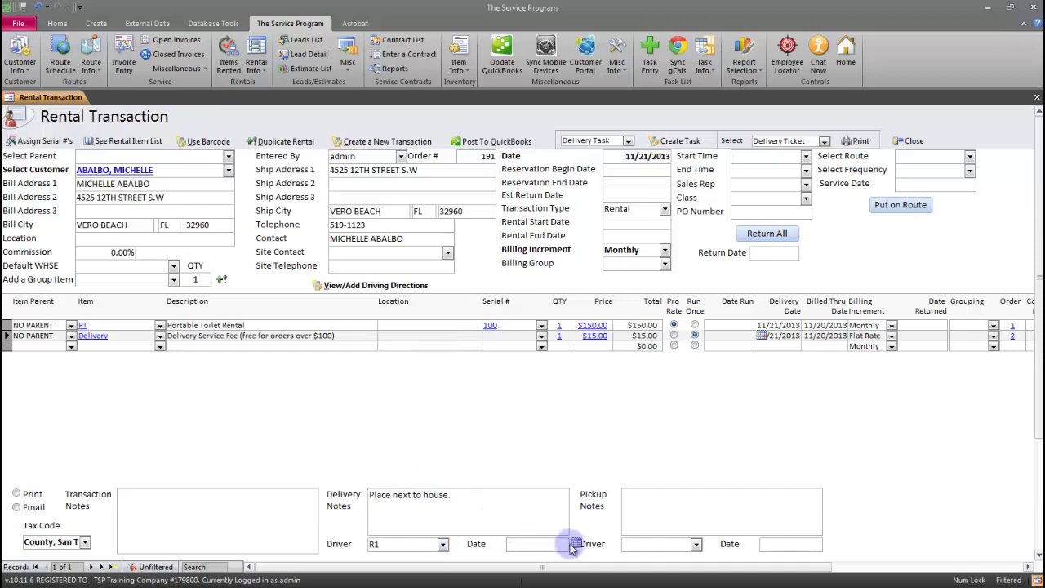
pyautogui.click(575, 544)
pyautogui.click(535, 528)
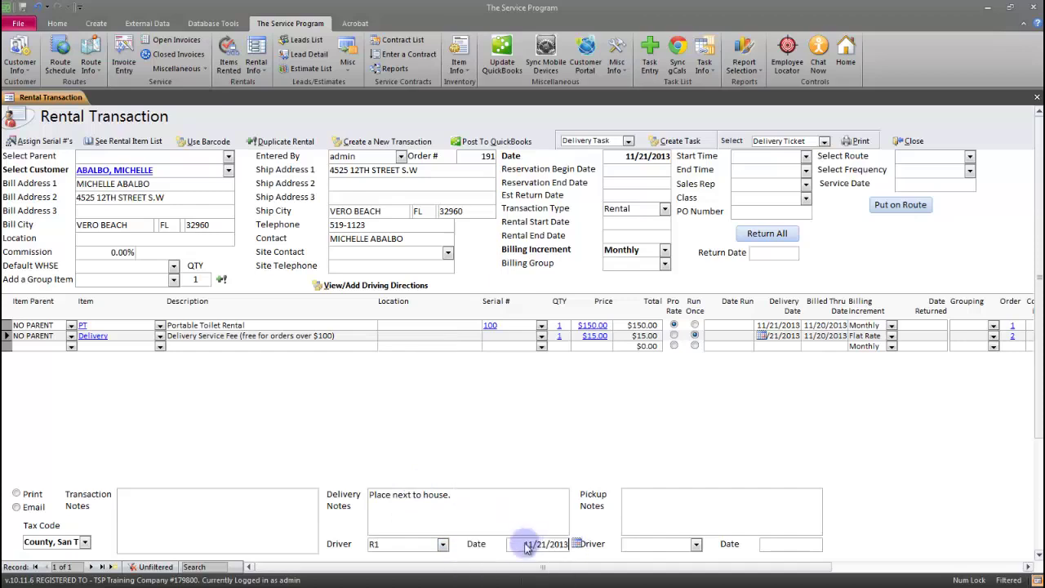
pyautogui.click(660, 524)
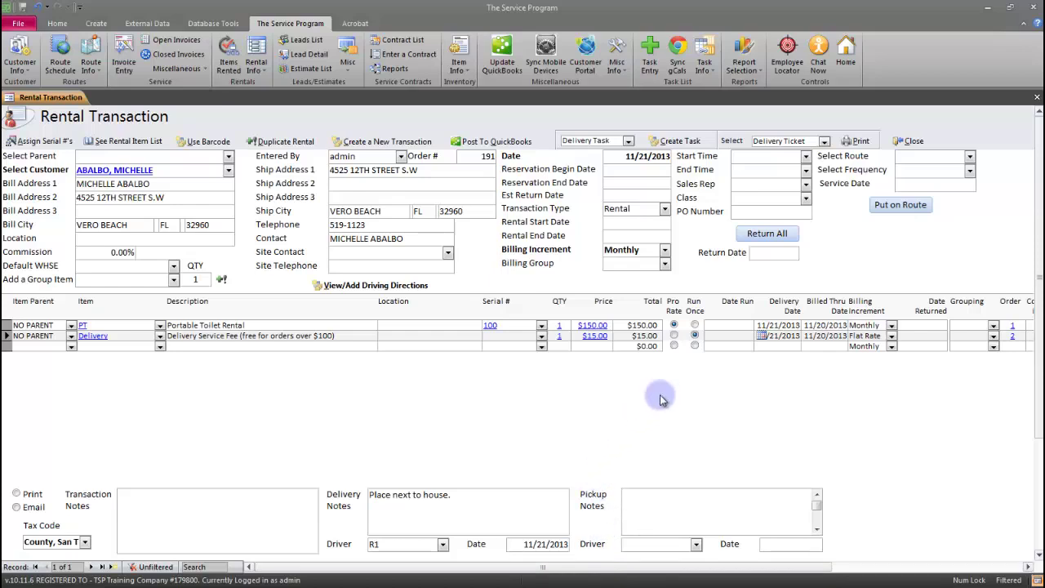
# - Preview the rental's Delivery Ticket for printing, review its contents up close and close the preview
pyautogui.click(824, 141)
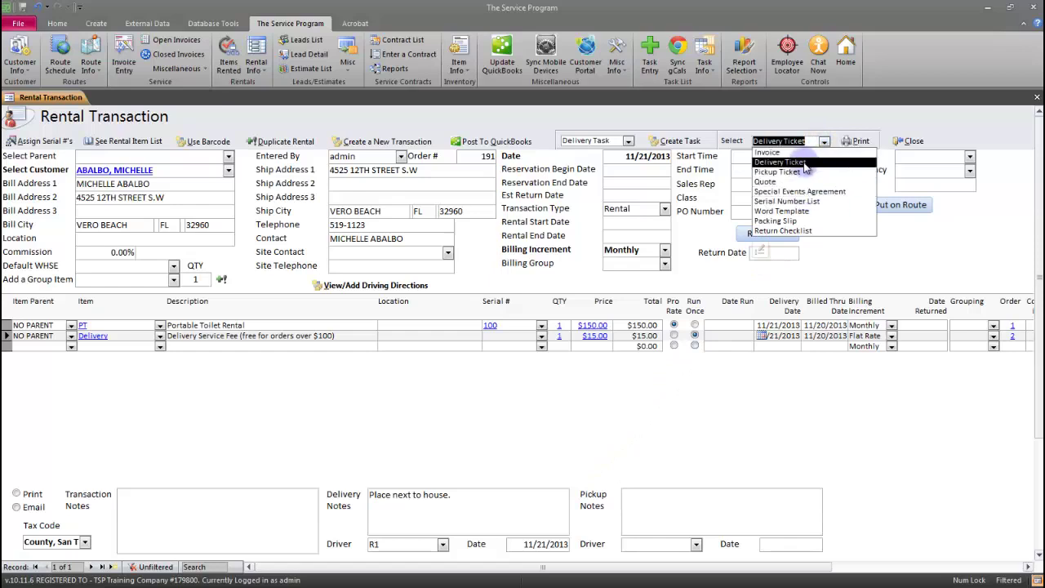
pyautogui.click(804, 164)
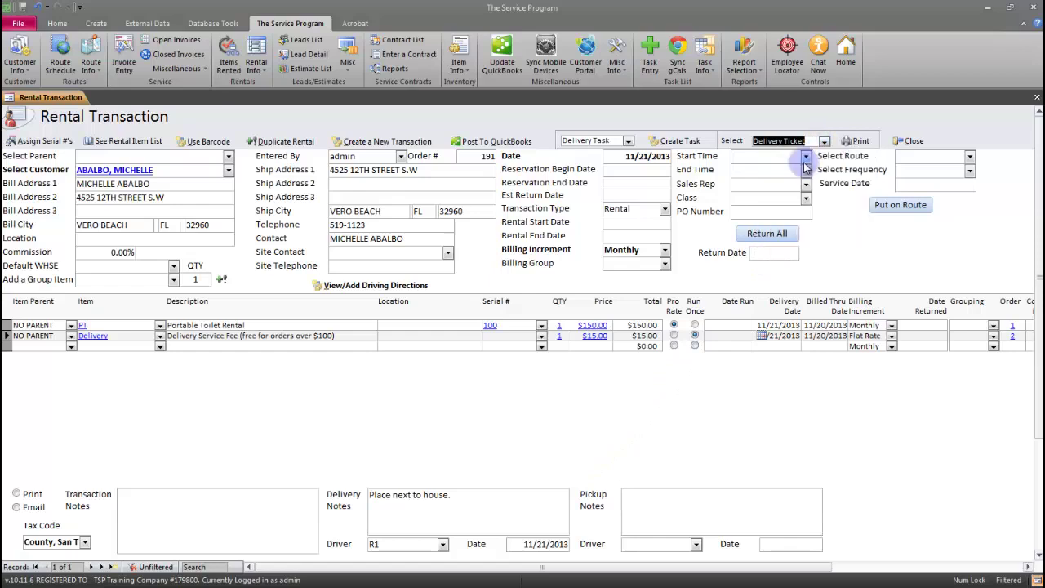
pyautogui.click(861, 142)
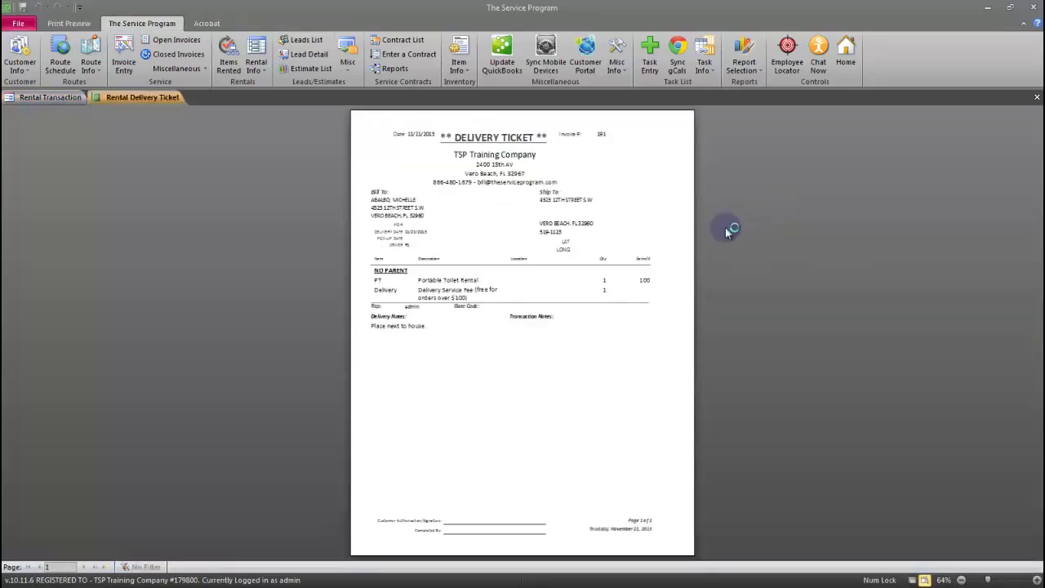
pyautogui.click(635, 270)
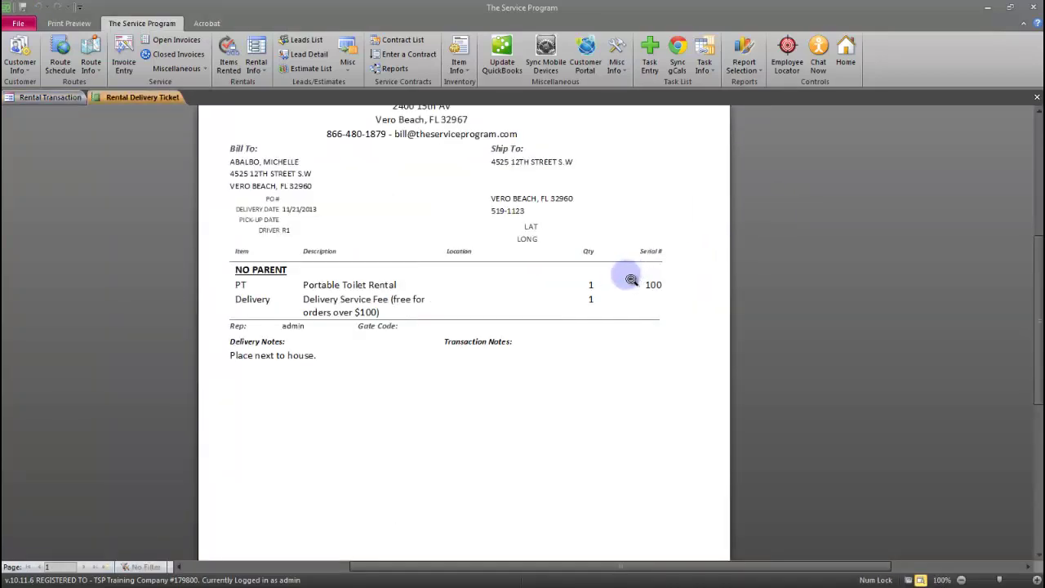
pyautogui.scroll(1, 397, 327)
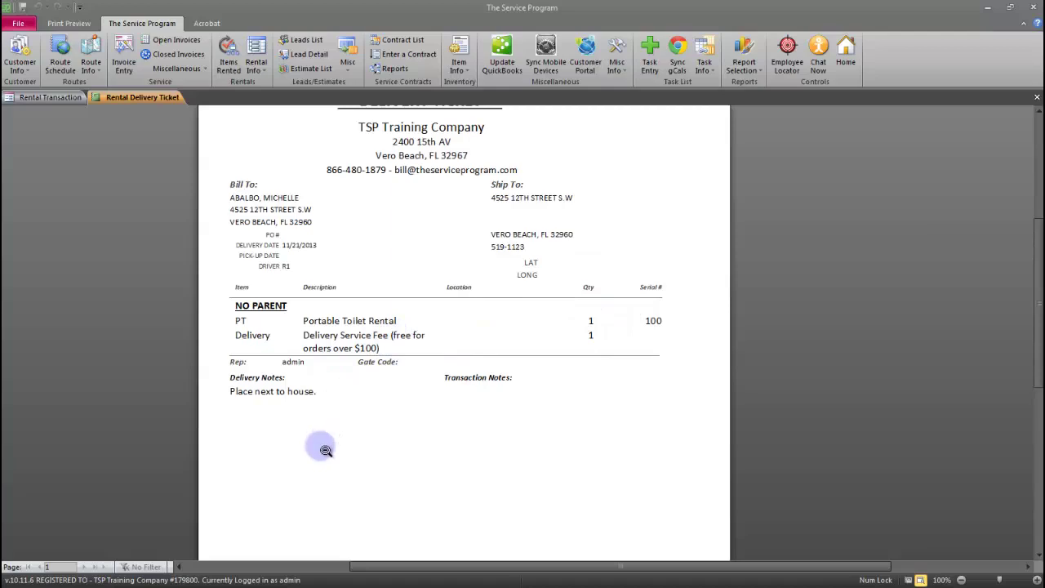
pyautogui.scroll(1, 325, 449)
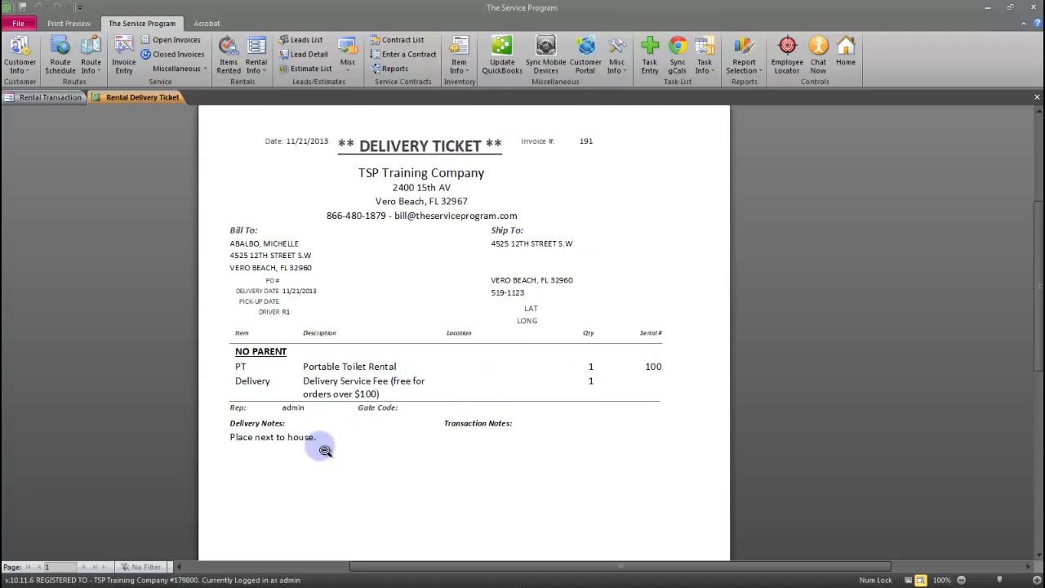
pyautogui.click(1037, 99)
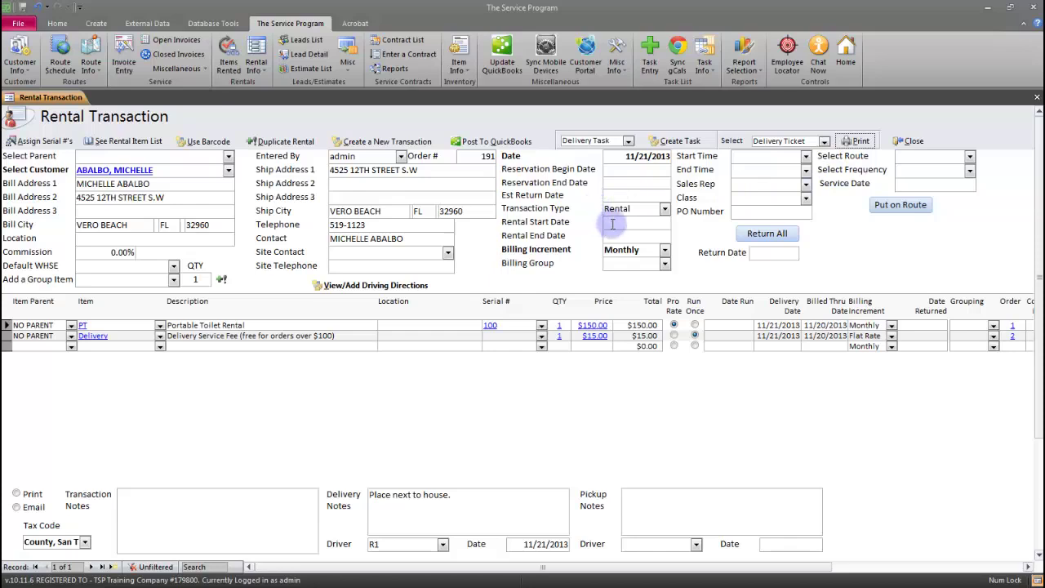
# - Enter the purchase order number on the rental transaction
pyautogui.click(749, 212)
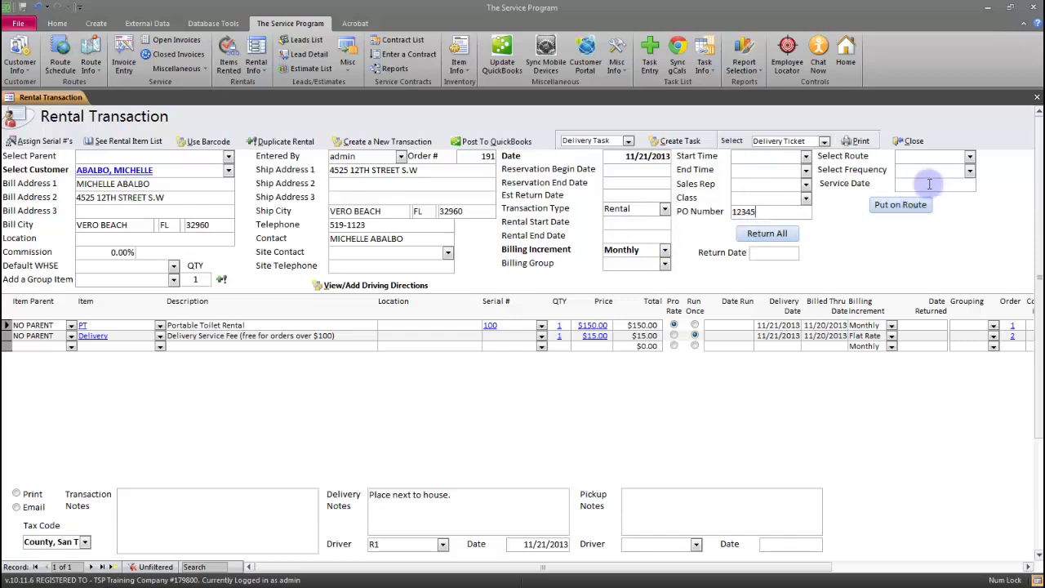
# - Set the rental's route to R1, its frequency to Delivery and its service date to 11/21/2013
pyautogui.click(971, 157)
pyautogui.click(970, 171)
pyautogui.click(970, 173)
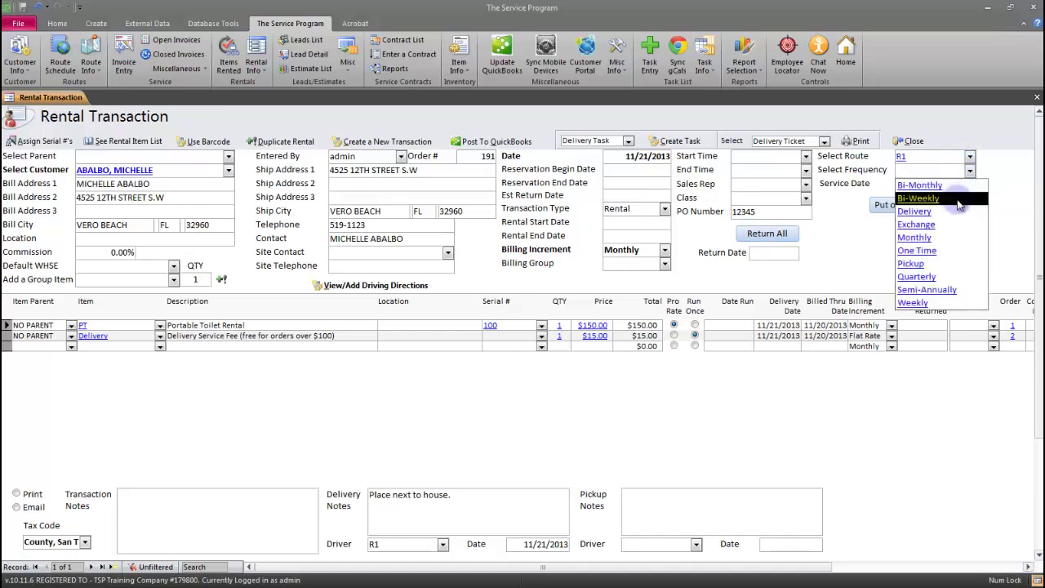
pyautogui.click(939, 209)
pyautogui.click(952, 184)
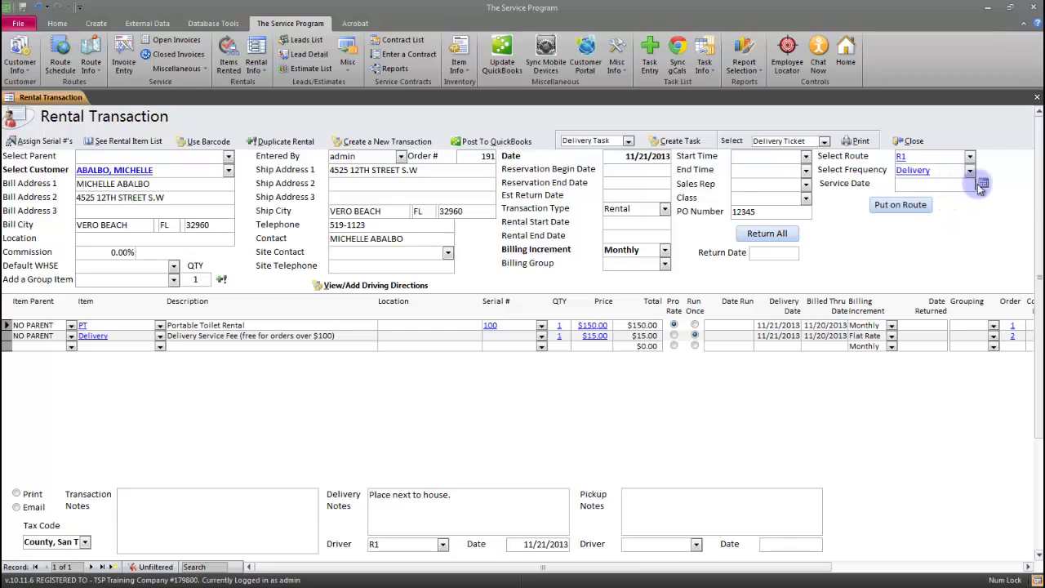
pyautogui.click(983, 183)
pyautogui.click(947, 250)
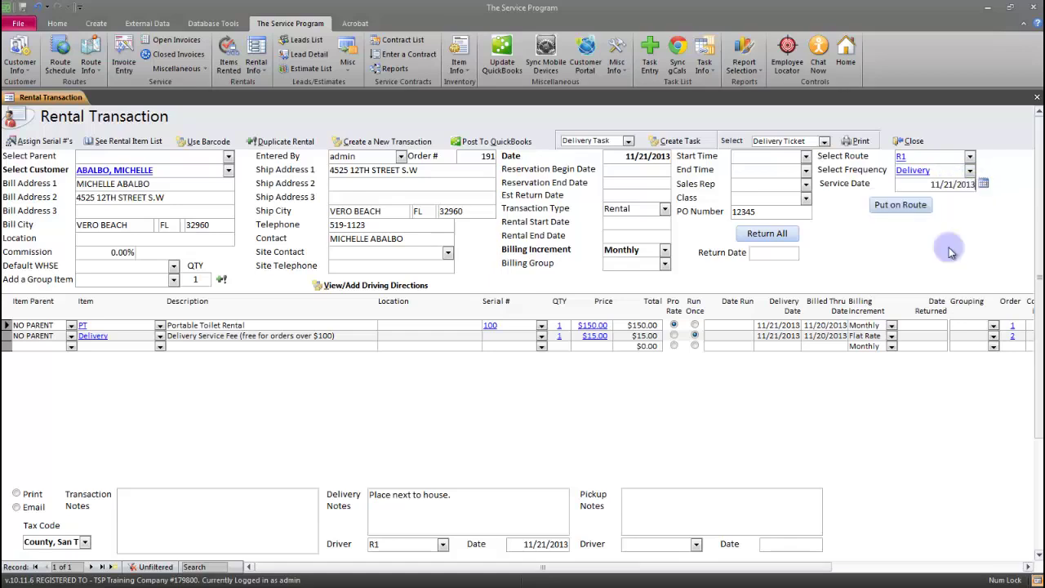
# - Put the rental customer on the route schedule and accept the confirmation
pyautogui.click(917, 209)
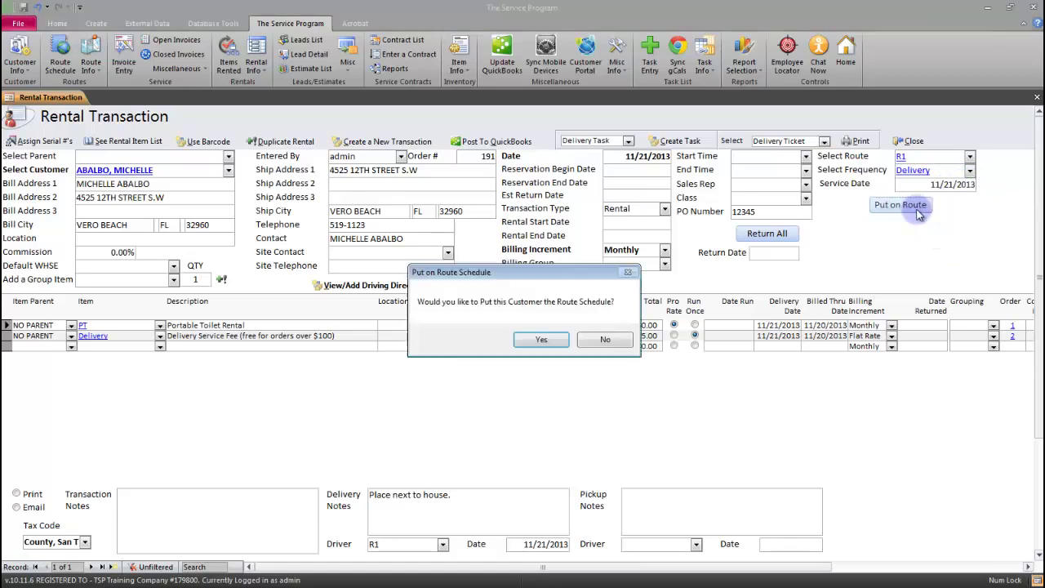
pyautogui.click(539, 342)
pyautogui.click(539, 343)
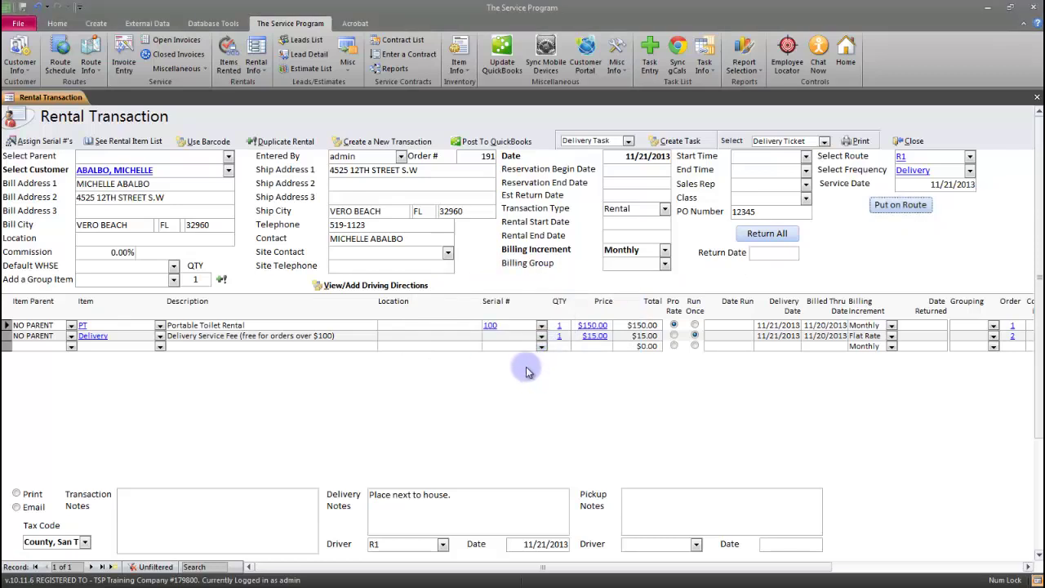
# - Review the delivery stop in the Route Schedule, and close both the schedule and the rental transaction
pyautogui.click(60, 57)
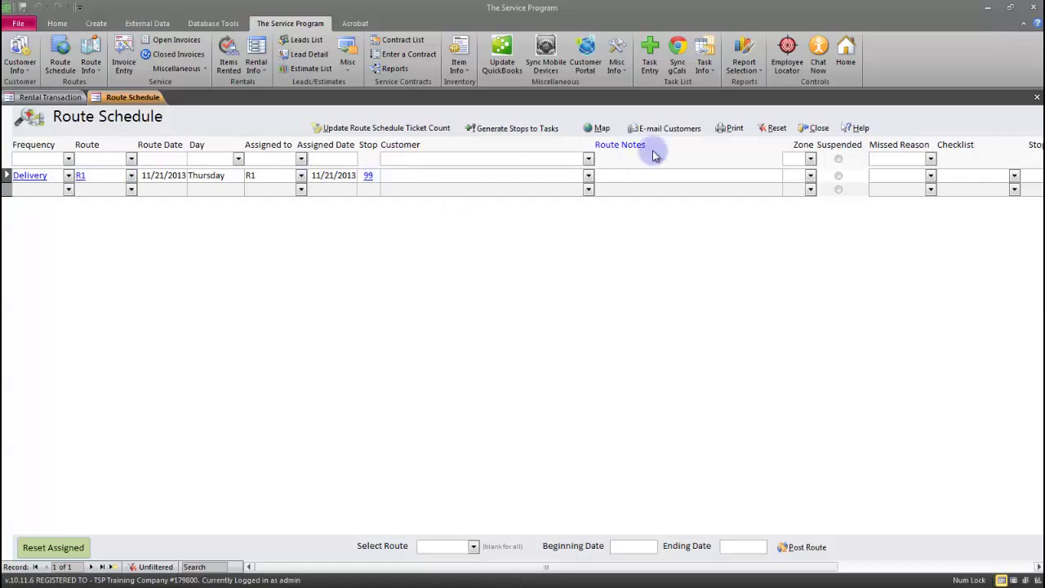
pyautogui.click(813, 128)
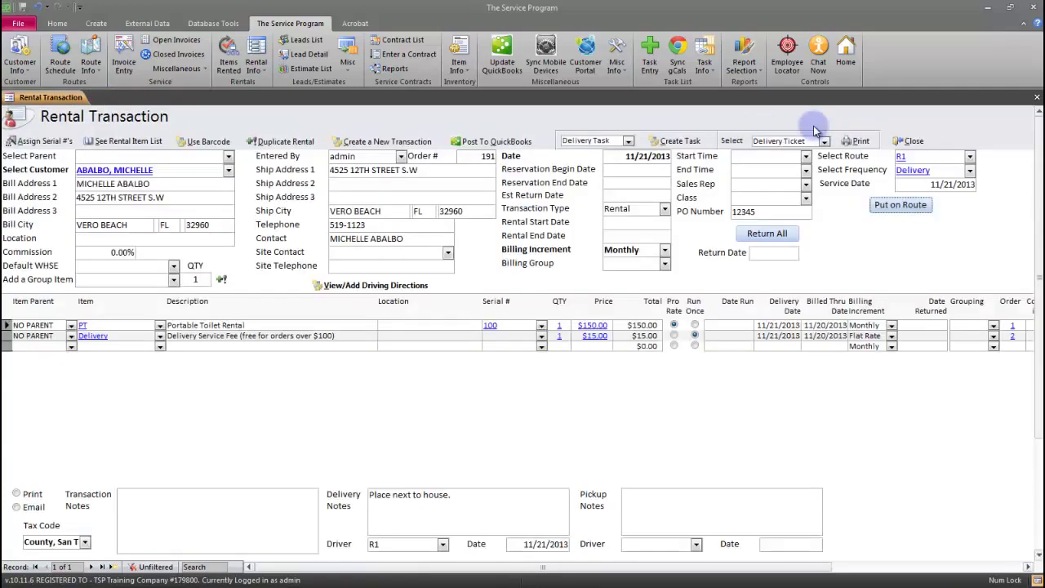
pyautogui.click(205, 198)
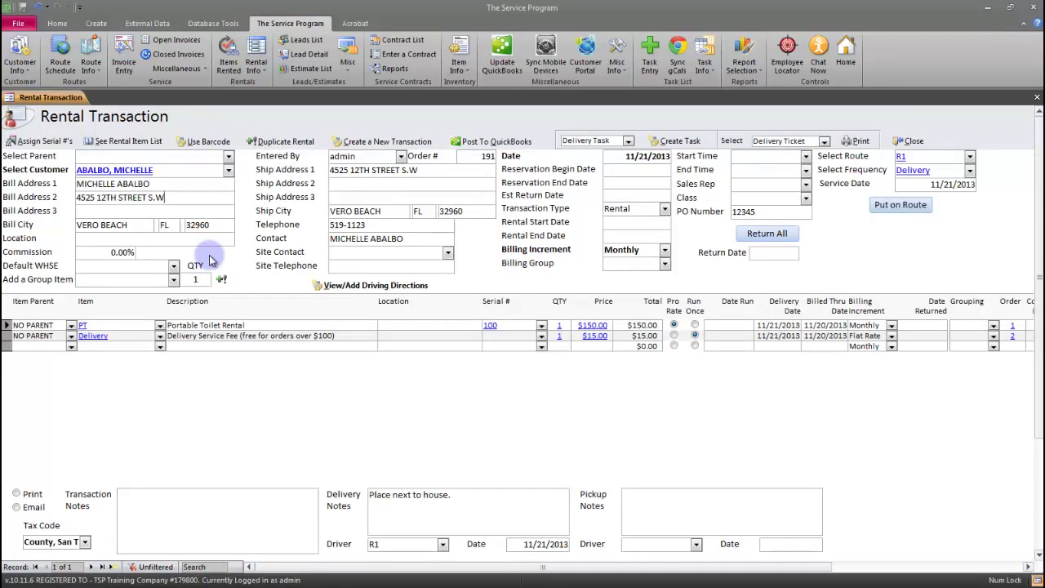
pyautogui.click(913, 142)
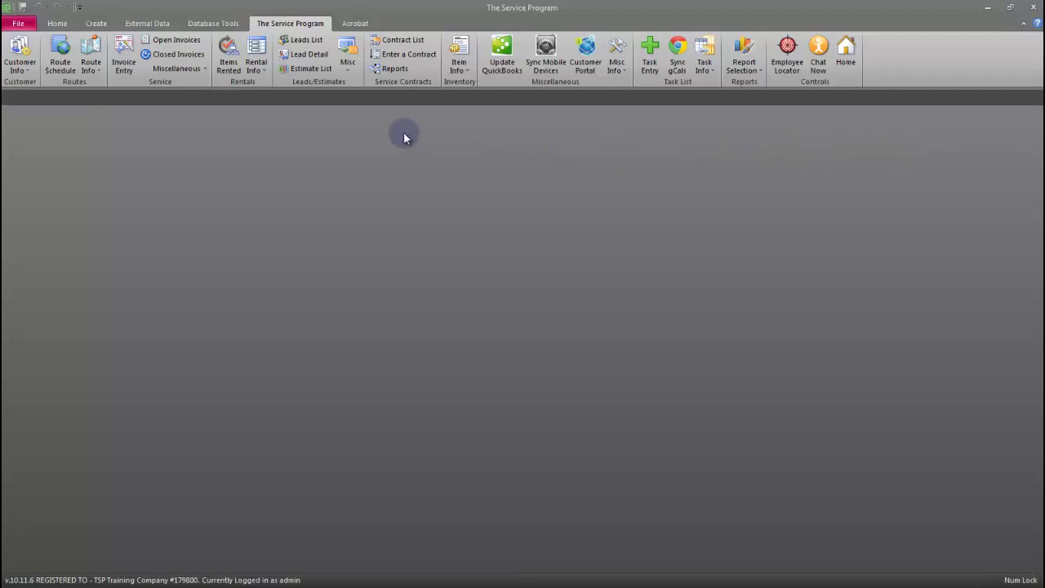
# - View the list of items currently rented and open the rental item list showing who has each serial number
pyautogui.click(229, 66)
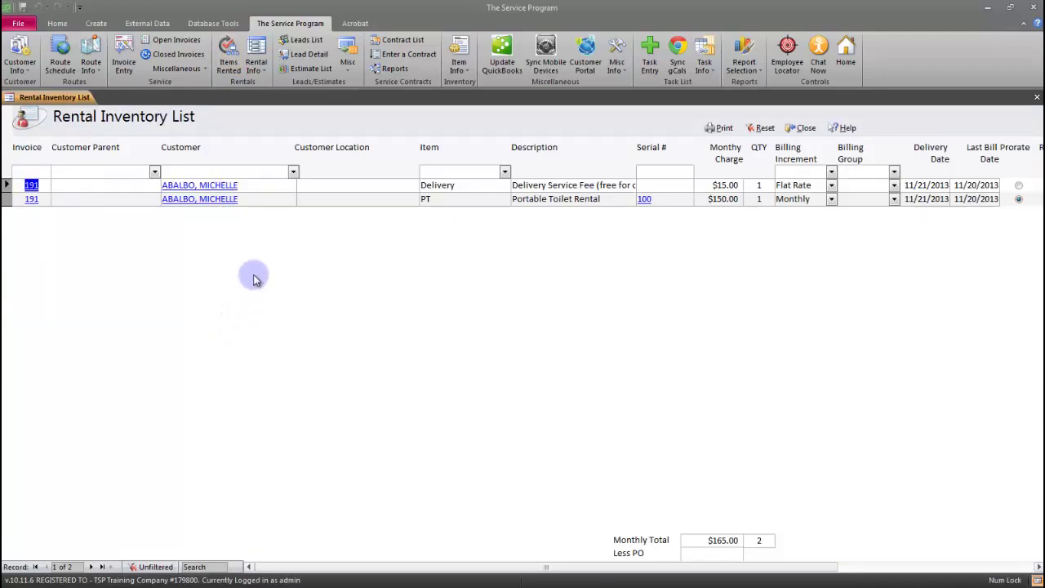
pyautogui.click(256, 72)
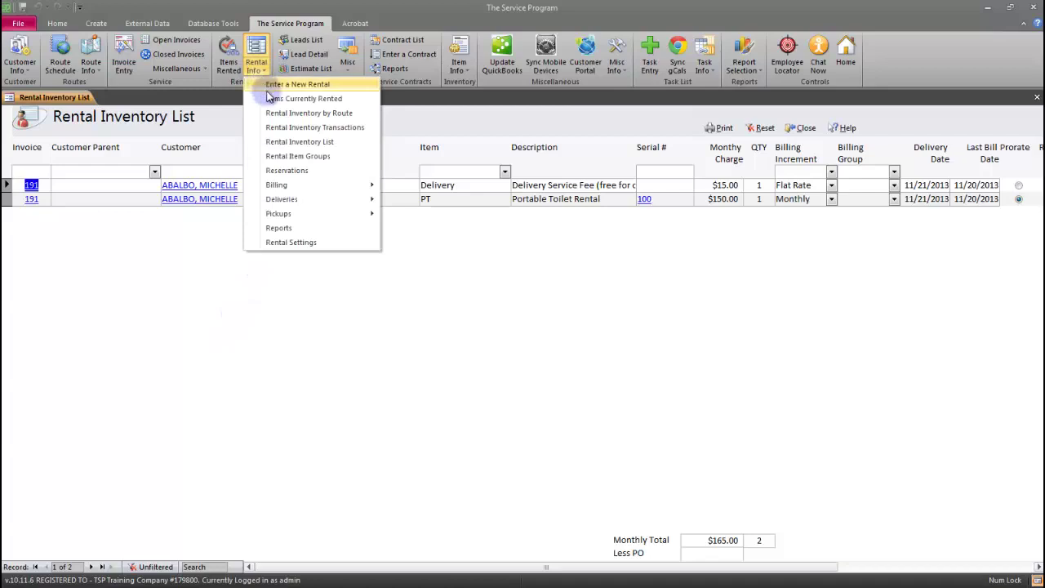
pyautogui.click(276, 145)
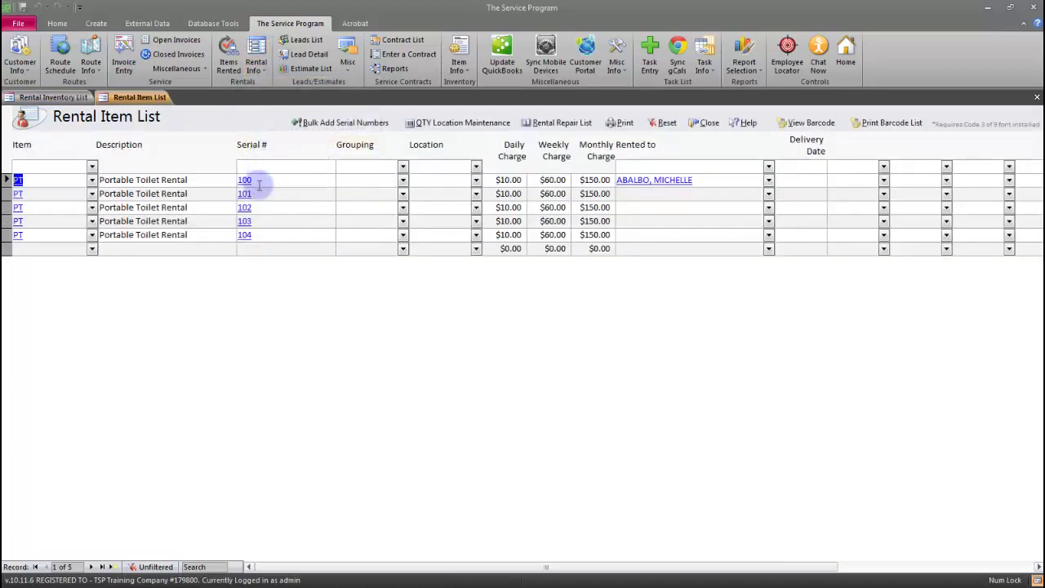